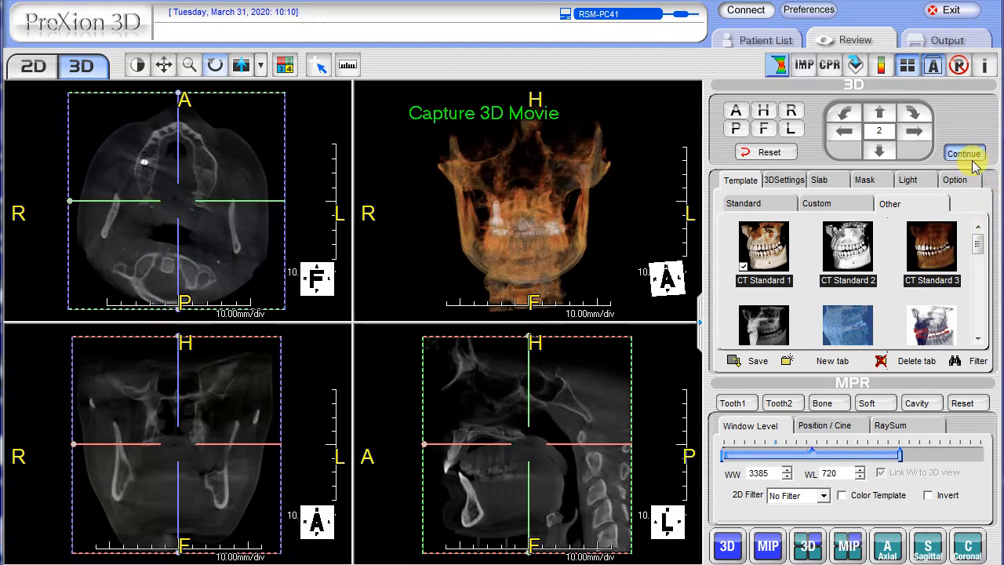
Step: Enlarge the 3D volume view to fill the viewing area and open the 3D Movie output page
{"action": "double_click", "coordinate": [588, 184]}
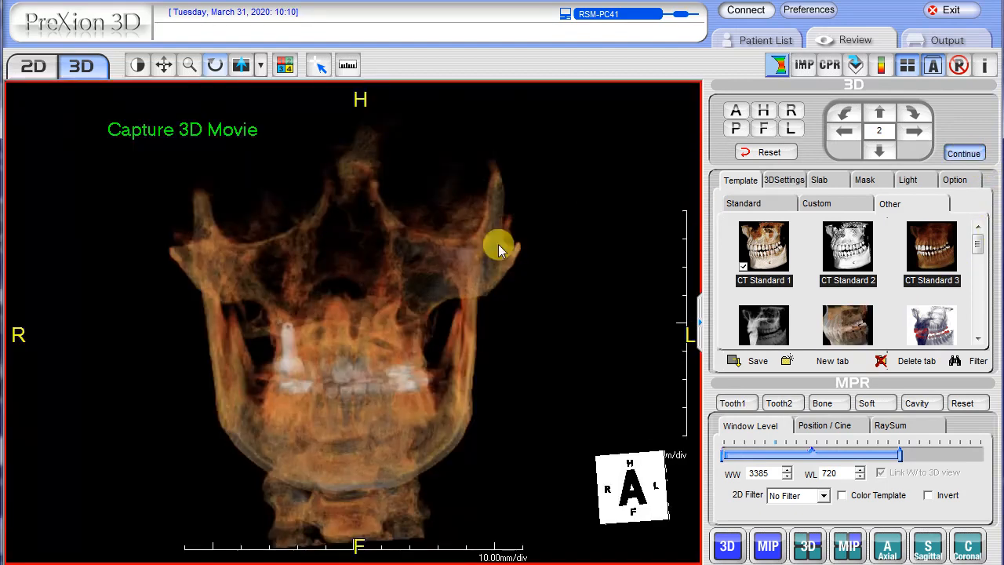
{"action": "double_click", "coordinate": [468, 260]}
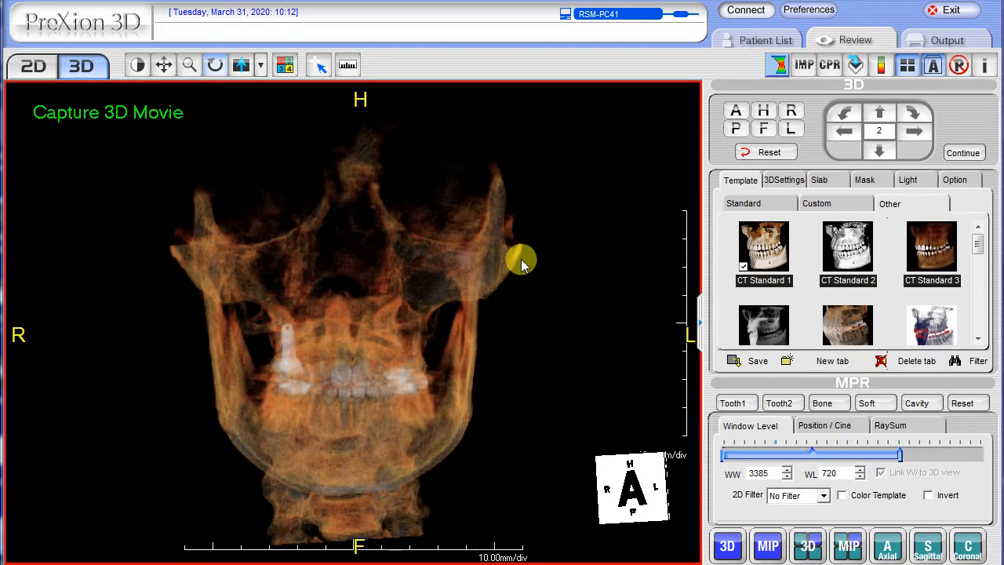
{"action": "left_click", "coordinate": [944, 40]}
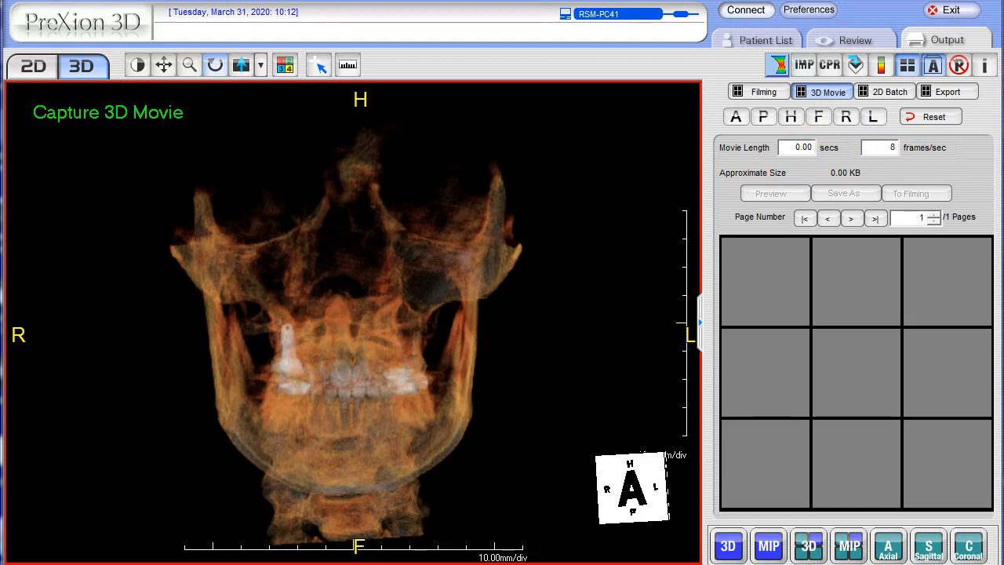
Step: Capture front-view movie frames of the 3D skull, then rotate it toward its right side and capture another frame
{"action": "key", "text": "c"}
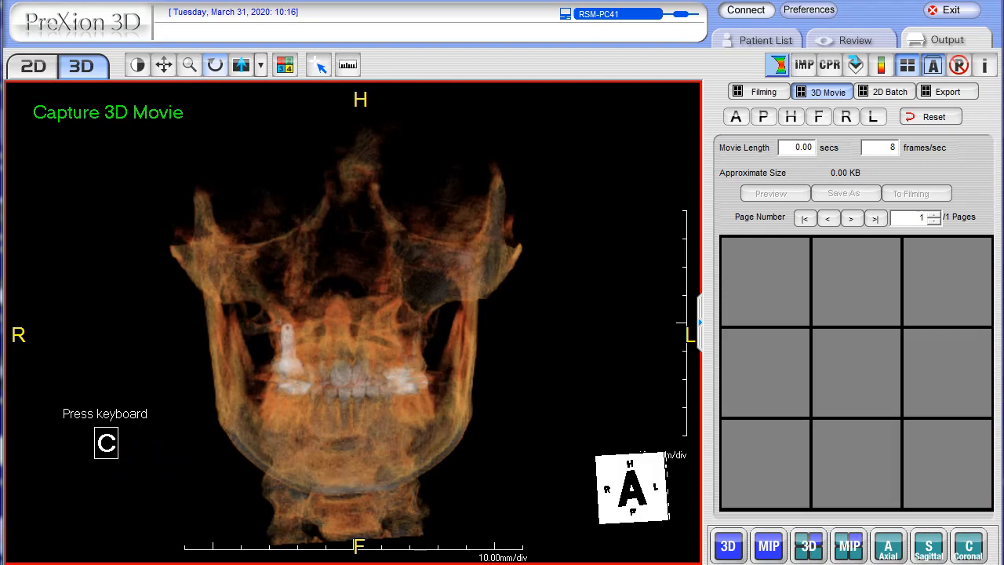
{"action": "key", "text": "c"}
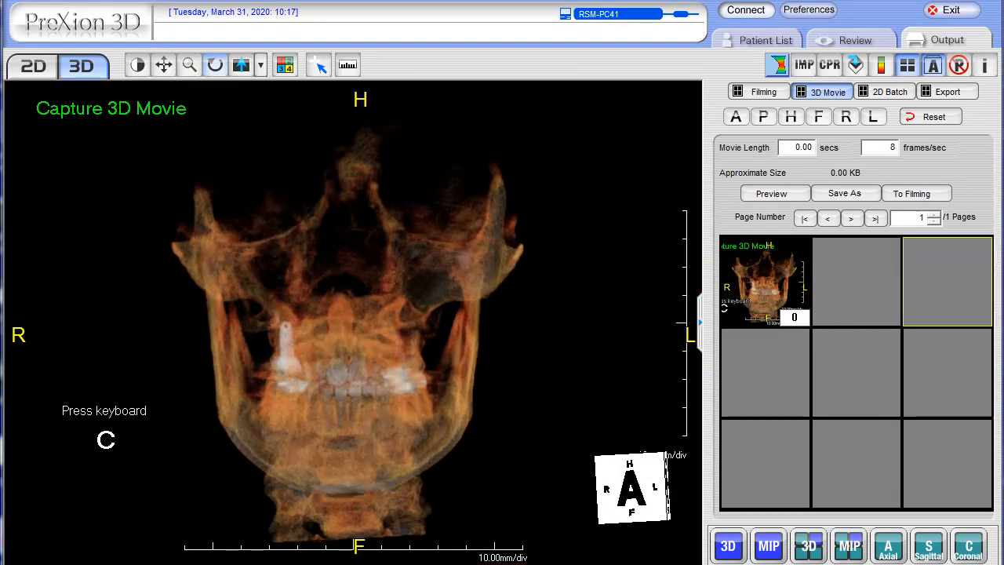
{"action": "left_click_drag", "start_coordinate": [452, 343], "coordinate": [481, 345]}
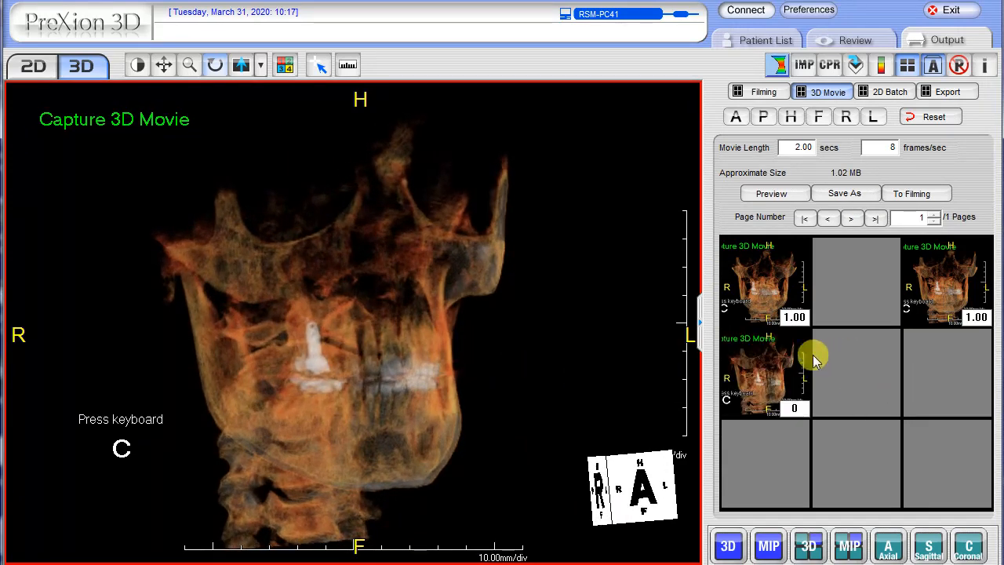
Step: Delete the extra captured movie frames, keeping only the first front-view frame
{"action": "right_click", "coordinate": [774, 369]}
{"action": "left_click", "coordinate": [812, 397]}
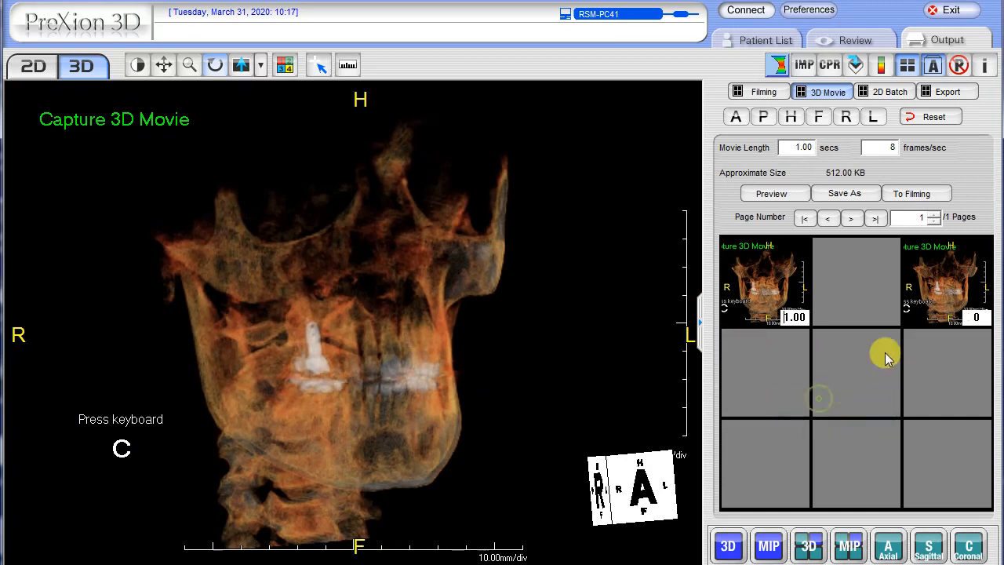
{"action": "right_click", "coordinate": [941, 292]}
{"action": "left_click", "coordinate": [975, 323]}
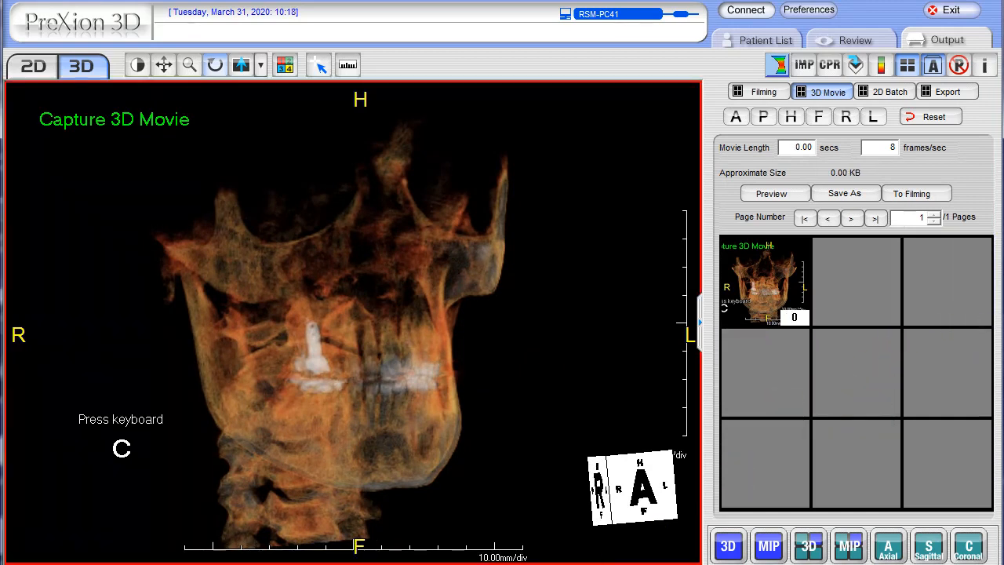
Step: Build the movie sequence by capturing six more frames while rotating the skull stepwise toward its right side
{"action": "key", "text": "c"}
{"action": "key", "text": "c"}
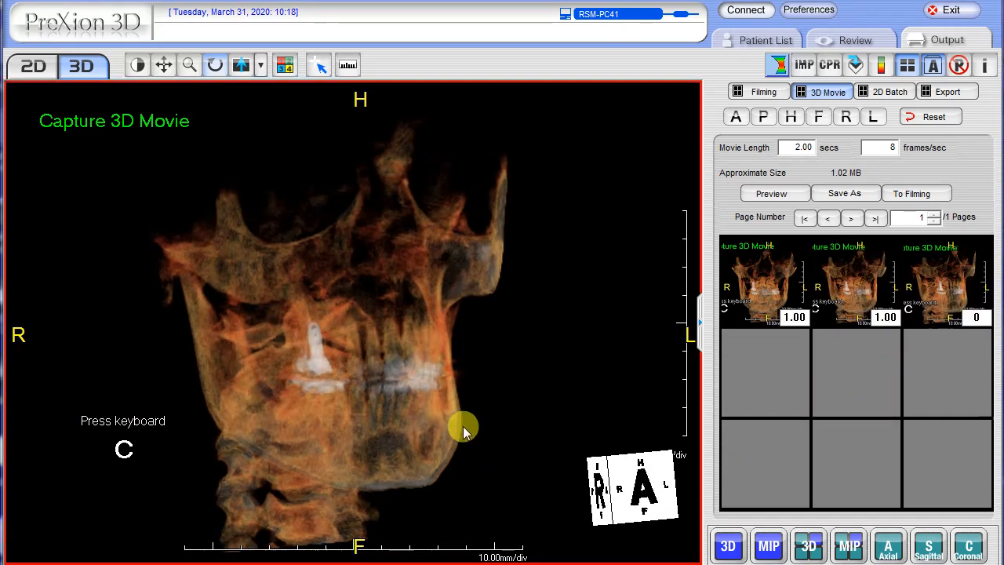
{"action": "left_click_drag", "start_coordinate": [469, 433], "coordinate": [480, 430]}
{"action": "key", "text": "c"}
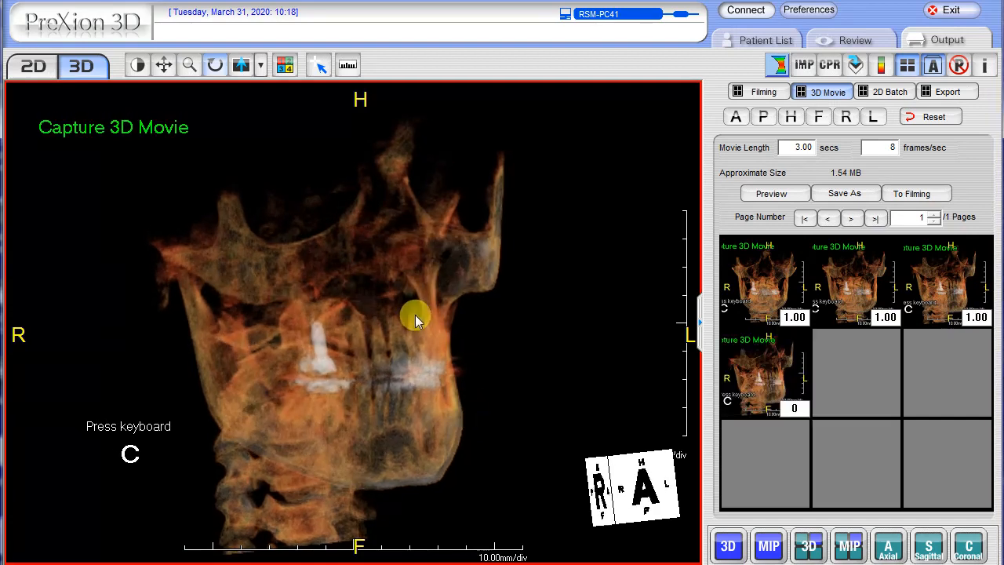
{"action": "left_click_drag", "start_coordinate": [415, 315], "coordinate": [466, 317]}
{"action": "key", "text": "c"}
{"action": "key", "text": "c"}
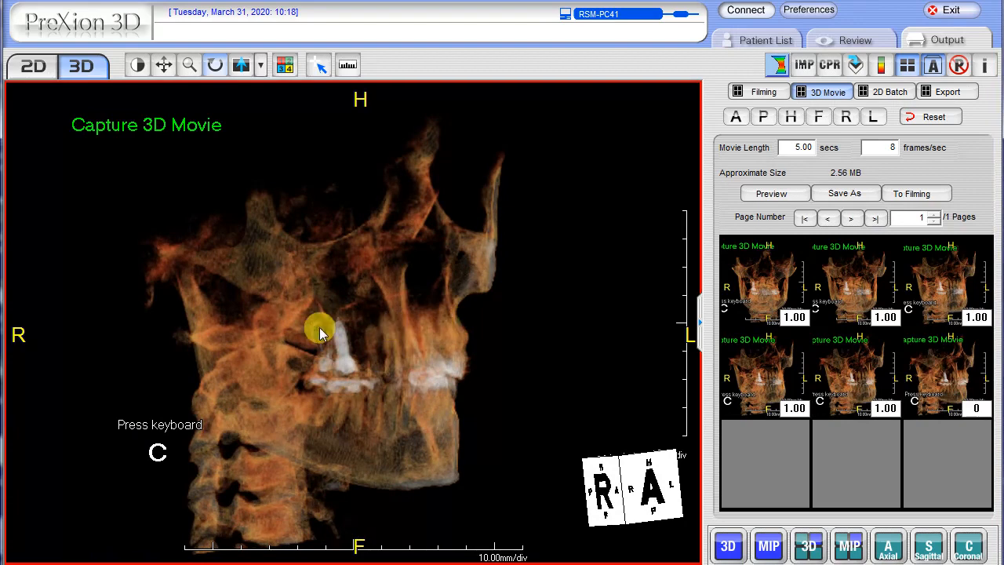
{"action": "left_click_drag", "start_coordinate": [320, 333], "coordinate": [345, 316]}
{"action": "key", "text": "c"}
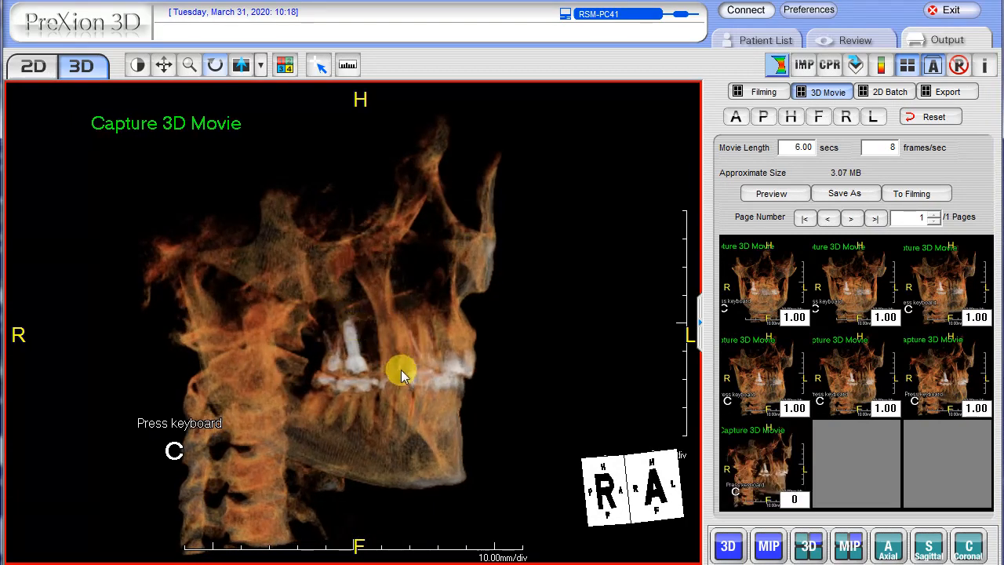
Step: Zoom in on the teeth and implant in two stages, capturing a movie frame at each
{"action": "scroll", "coordinate": [400, 368], "scroll_direction": "up", "scroll_amount": 3}
{"action": "key", "text": "c"}
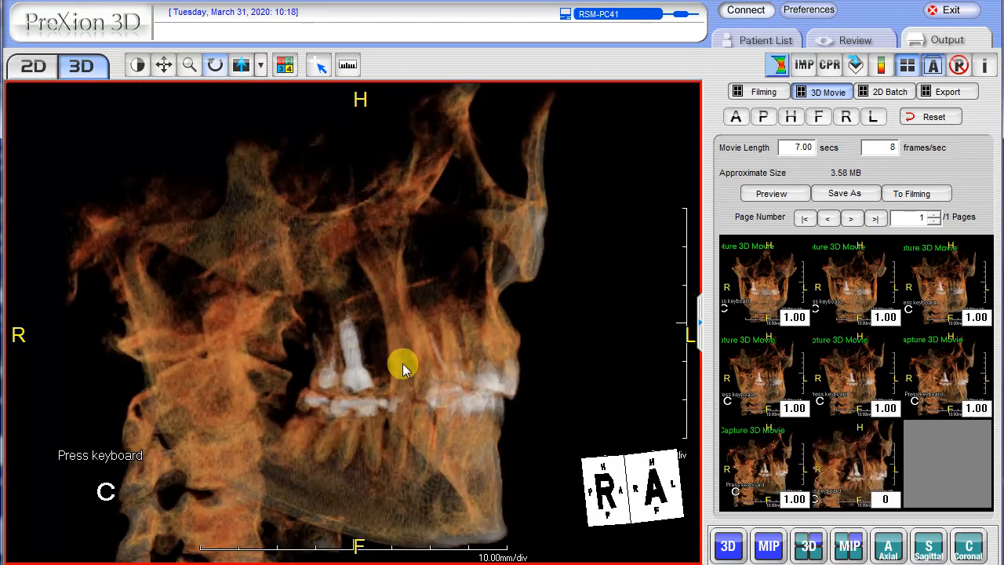
{"action": "scroll", "coordinate": [401, 369], "scroll_direction": "up", "scroll_amount": 3}
{"action": "key", "text": "c"}
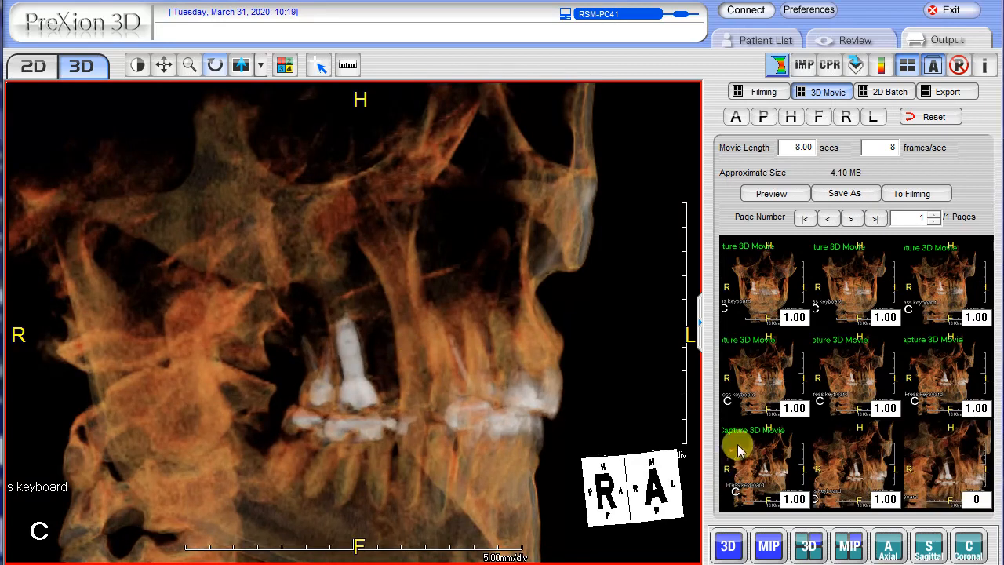
{"action": "left_click", "coordinate": [772, 195]}
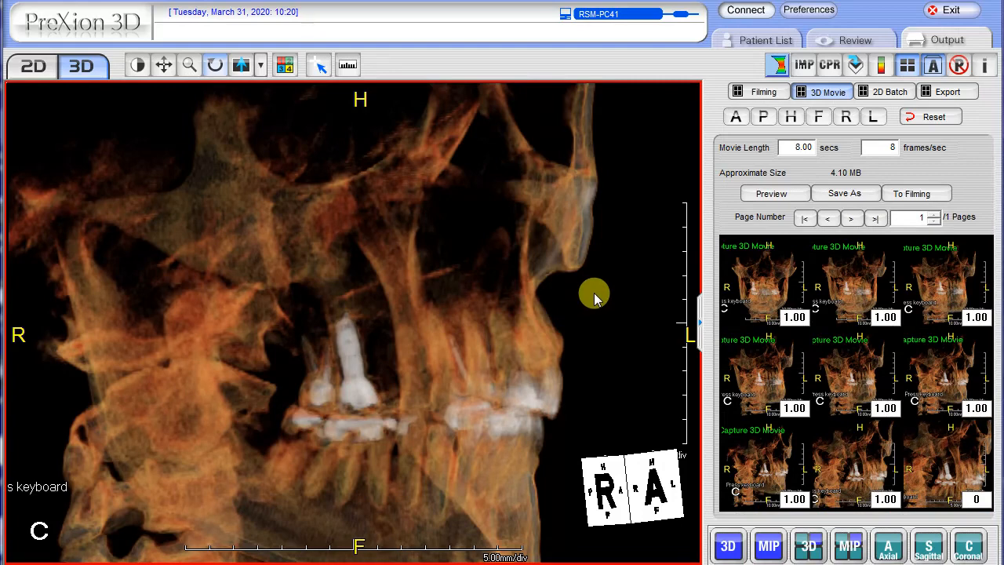
{"action": "left_click", "coordinate": [853, 193]}
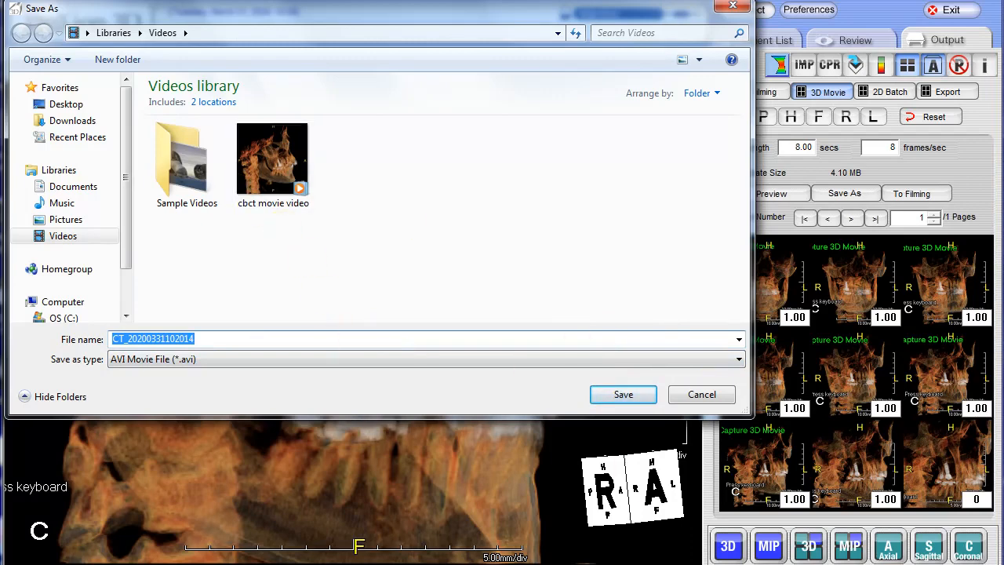
{"action": "key", "text": "Return"}
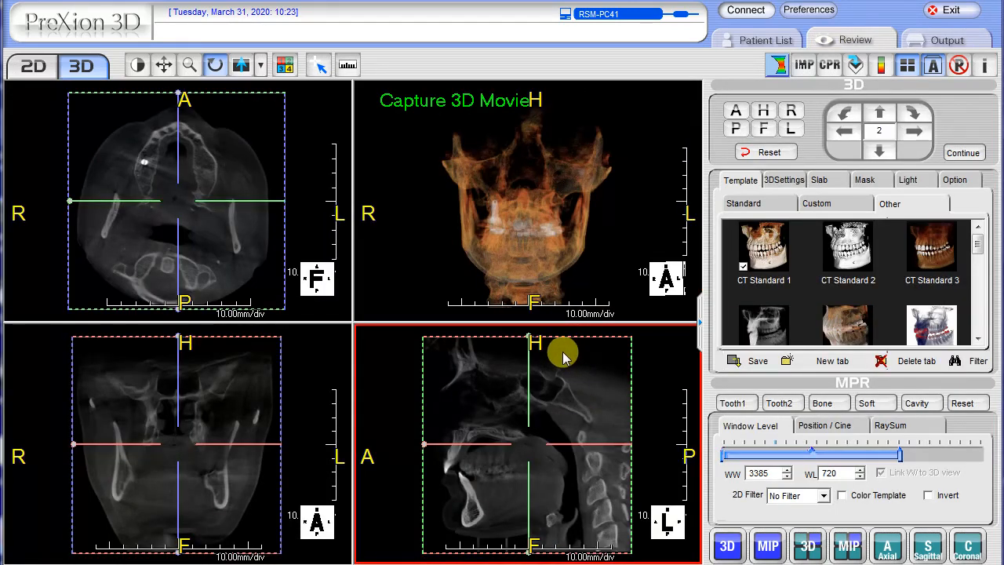
Step: Show the 3D view enlarged as a MIP rendering and apply the Tooth1 window preset
{"action": "left_click", "coordinate": [543, 267]}
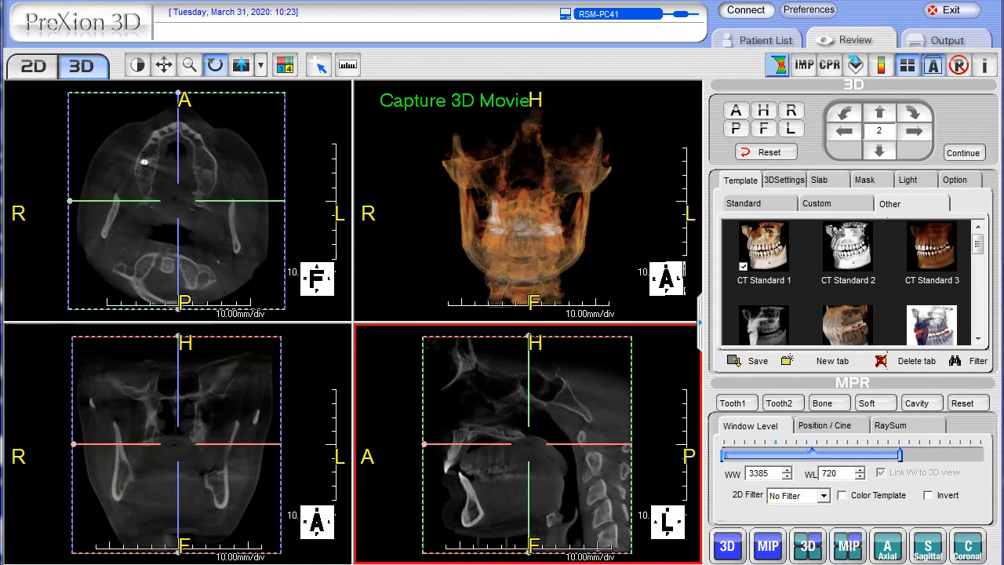
{"action": "left_click", "coordinate": [768, 549]}
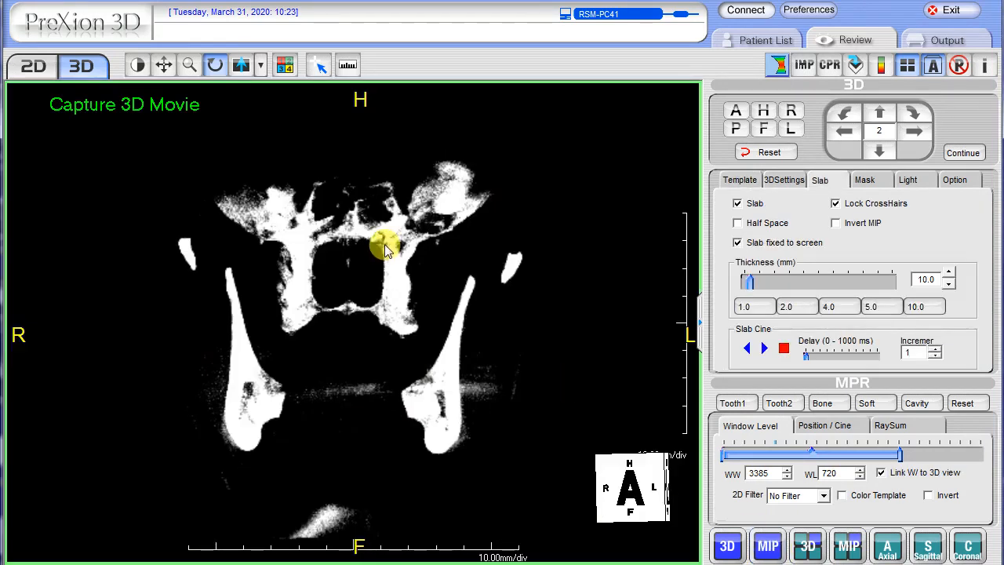
{"action": "left_click", "coordinate": [735, 403]}
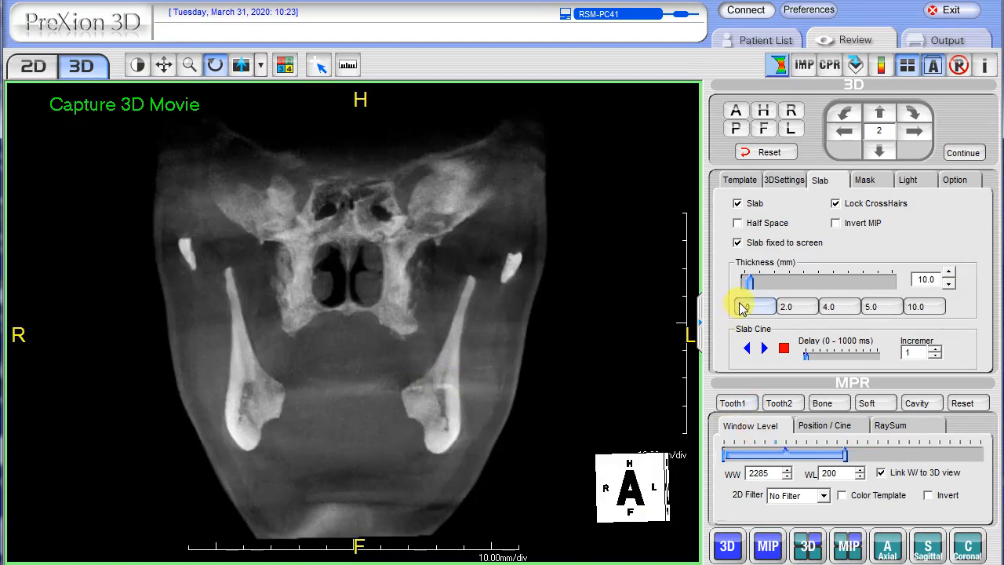
Step: Increase the MIP slab thickness to 250 mm and adjust the window width to 2485 and window level to 930
{"action": "left_click_drag", "start_coordinate": [755, 283], "coordinate": [855, 284]}
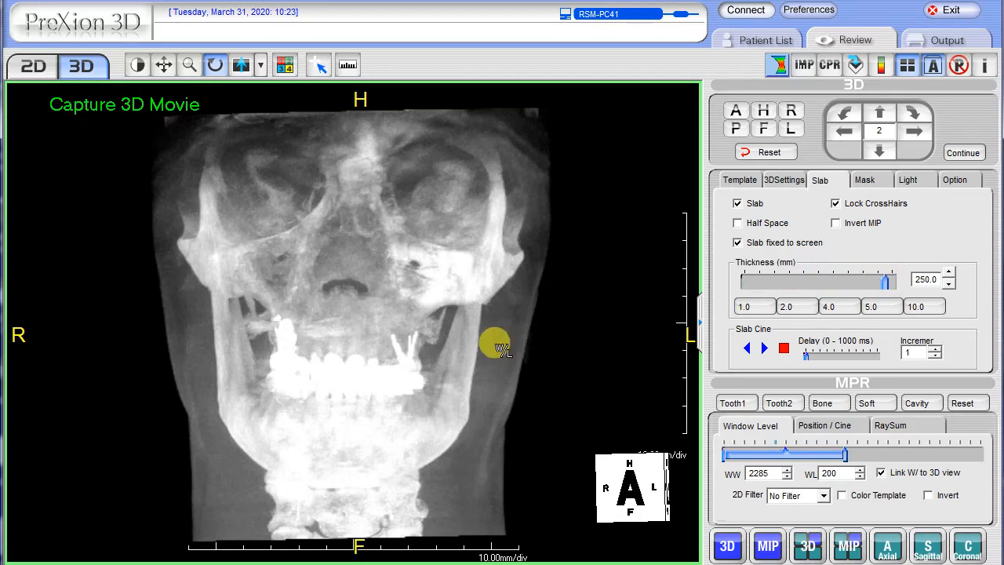
{"action": "right_click_drag", "start_coordinate": [493, 342], "coordinate": [528, 228]}
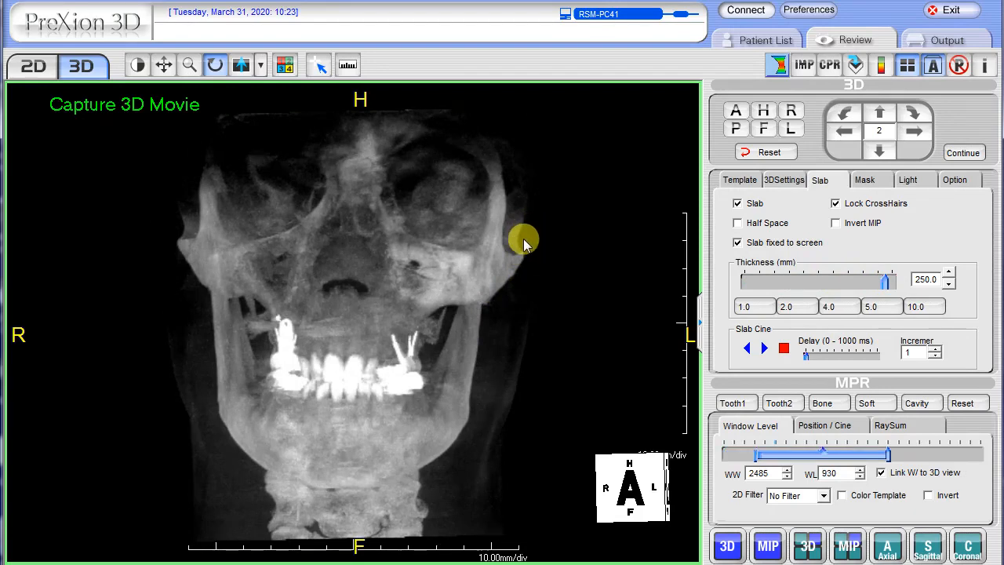
Step: Return to the 3D Movie output page and delete all frames of the previous movie
{"action": "left_click", "coordinate": [949, 42]}
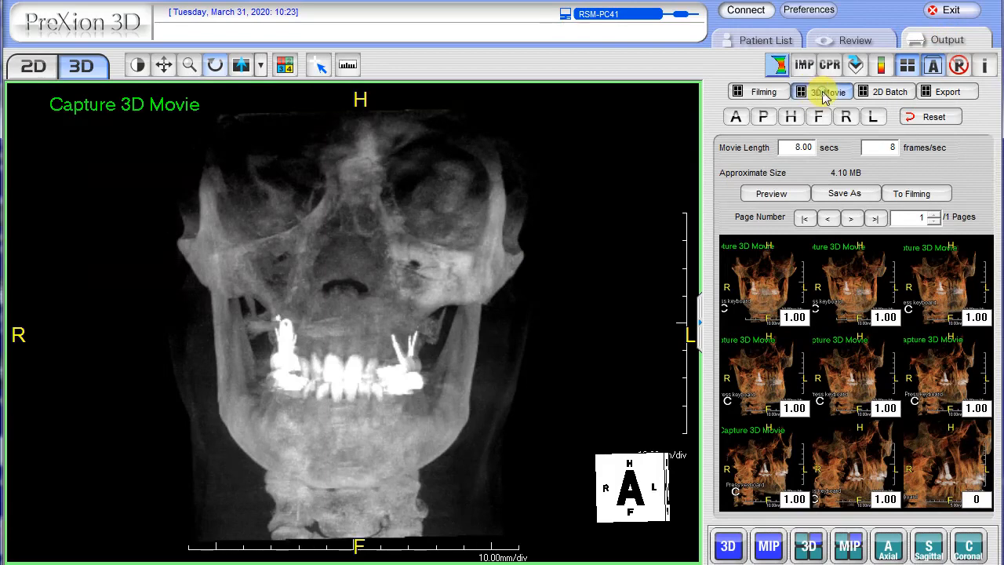
{"action": "right_click", "coordinate": [766, 283]}
{"action": "left_click", "coordinate": [822, 324]}
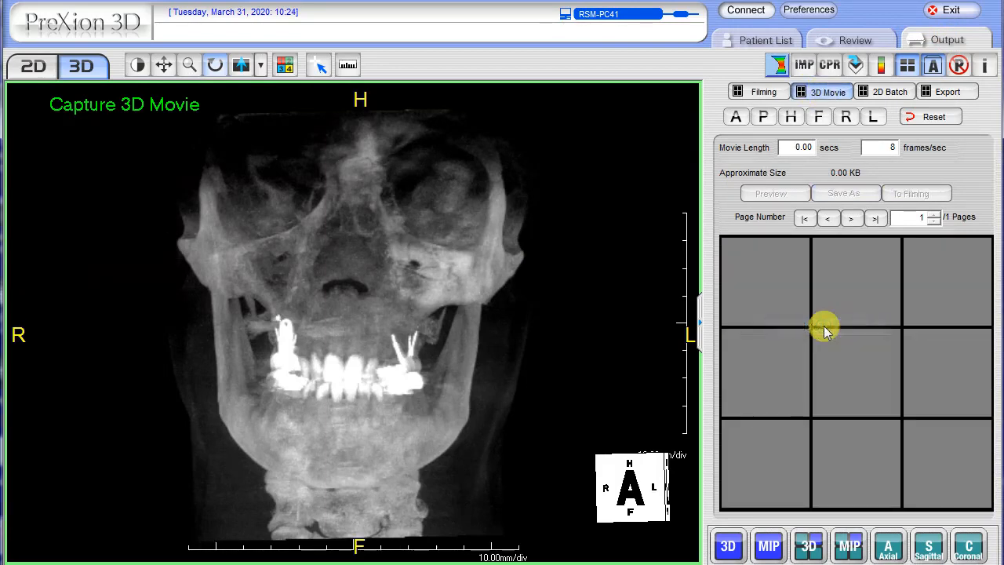
Step: Capture three movie frames of the MIP skull while rotating it from the front toward its right side
{"action": "left_click", "coordinate": [397, 305]}
{"action": "mouse_move", "coordinate": [397, 306]}
{"action": "left_mouse_down"}
{"action": "mouse_move", "coordinate": [441, 291]}
{"action": "mouse_move", "coordinate": [410, 307]}
{"action": "left_mouse_up"}
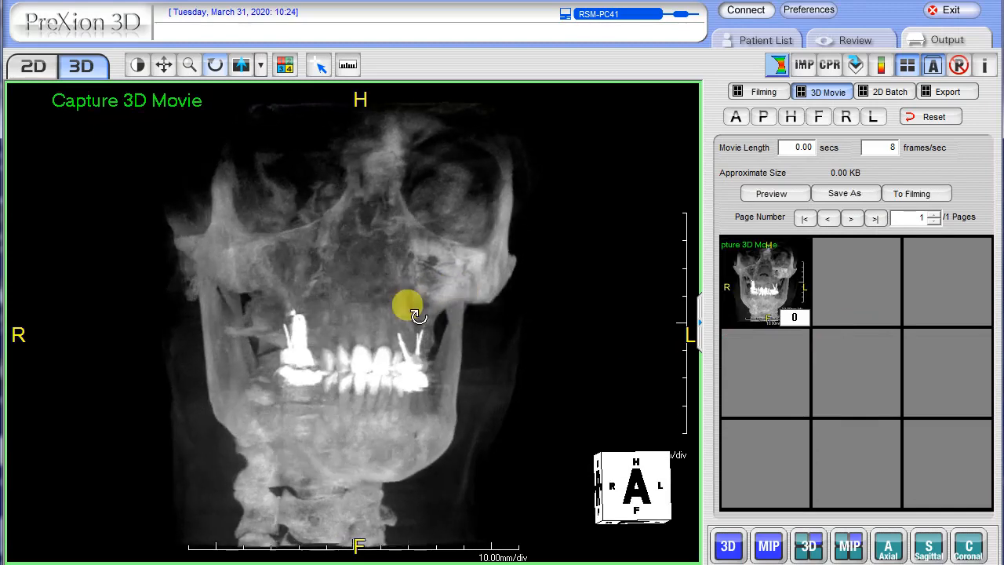
{"action": "left_click_drag", "start_coordinate": [396, 349], "coordinate": [517, 351]}
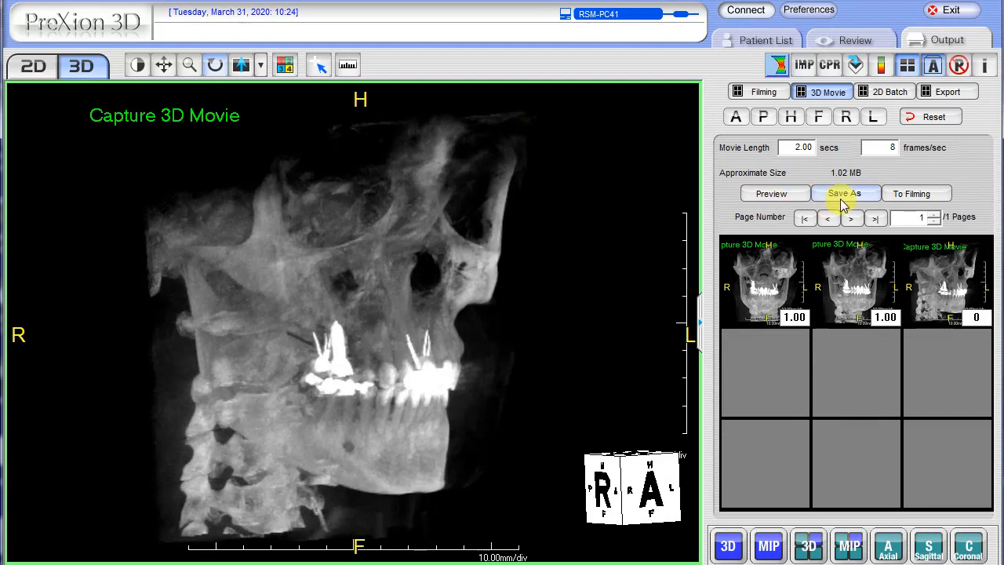